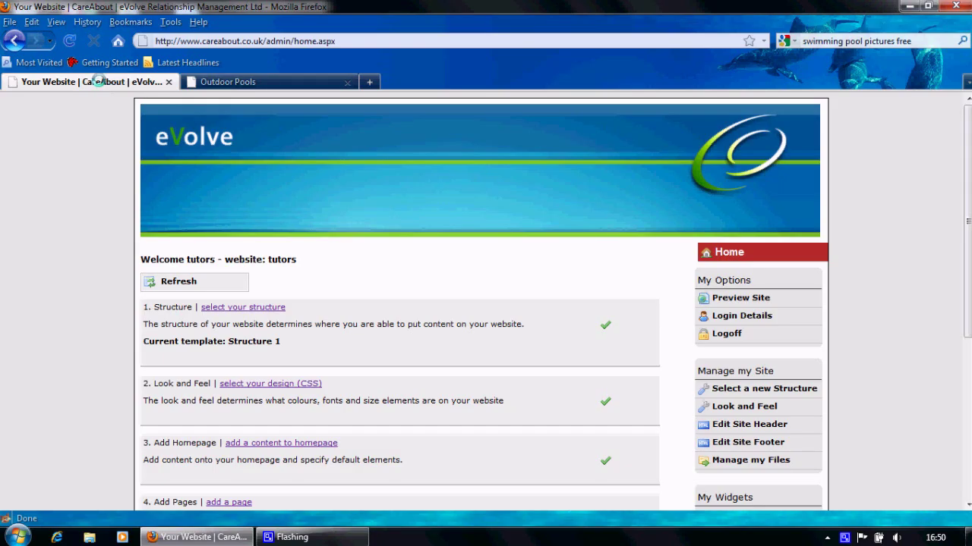
- View the Outdoor Pools page and examine the form fields embedded under Related Links
click(226, 82)
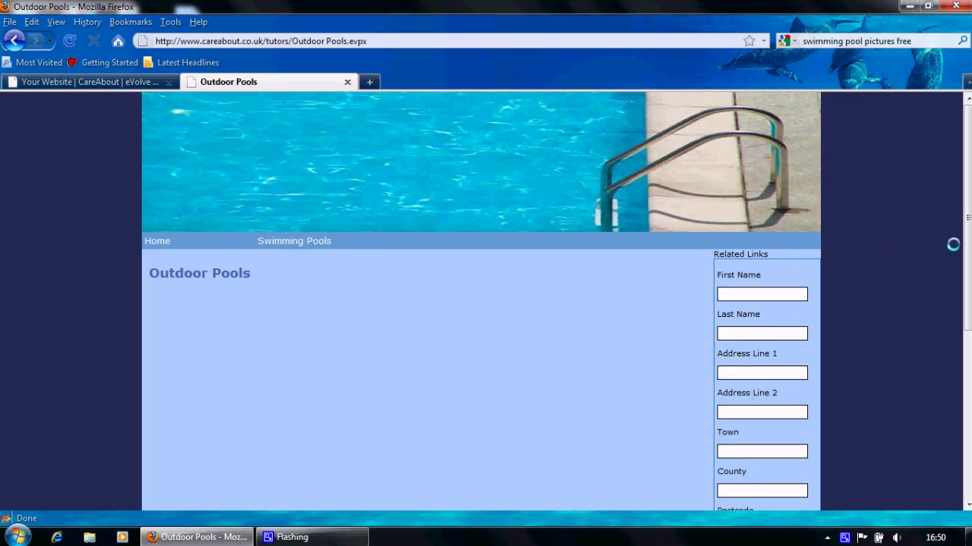
drag(967, 242, 967, 340)
drag(967, 303, 967, 173)
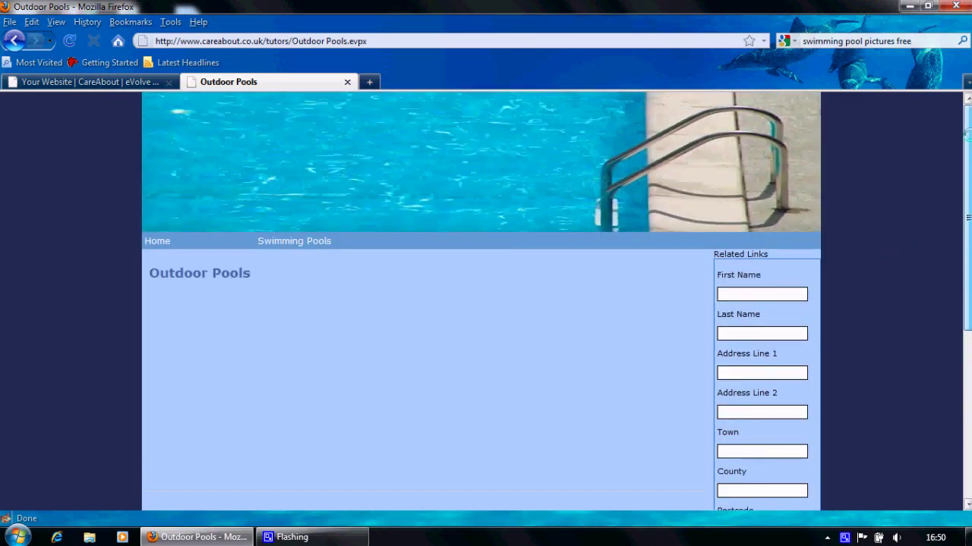
drag(966, 133, 966, 135)
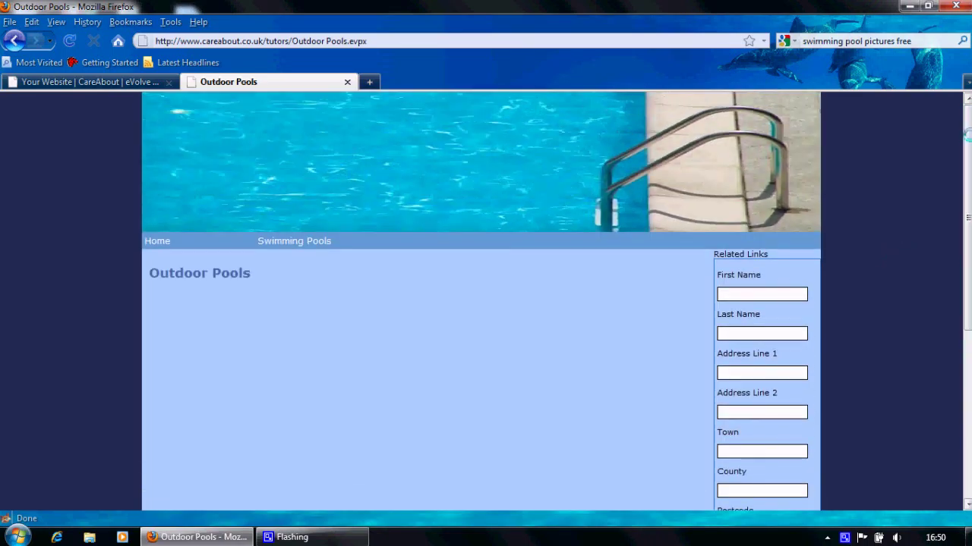
- Go to the survey management of the website's linked Vision account and open the Sample Registration Form for editing
click(91, 82)
drag(967, 156, 967, 281)
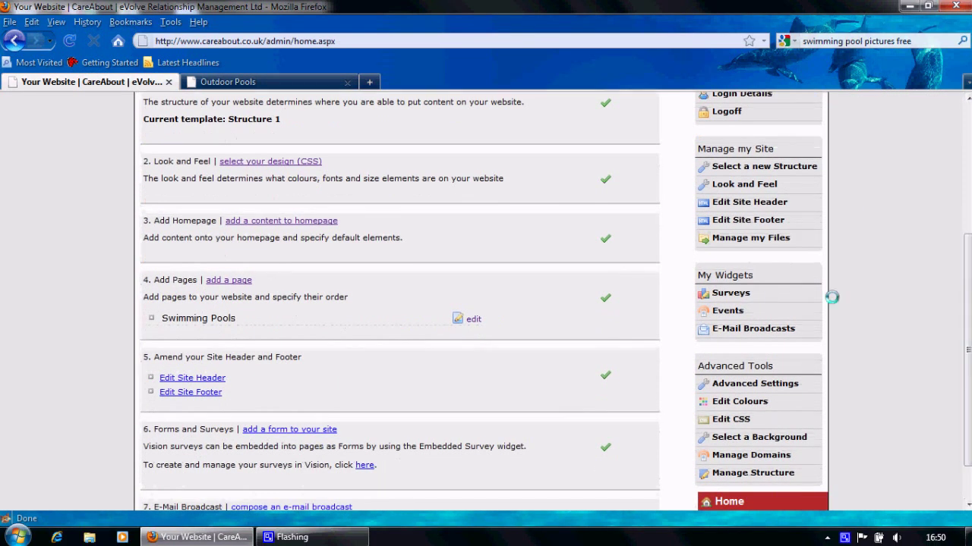
click(729, 293)
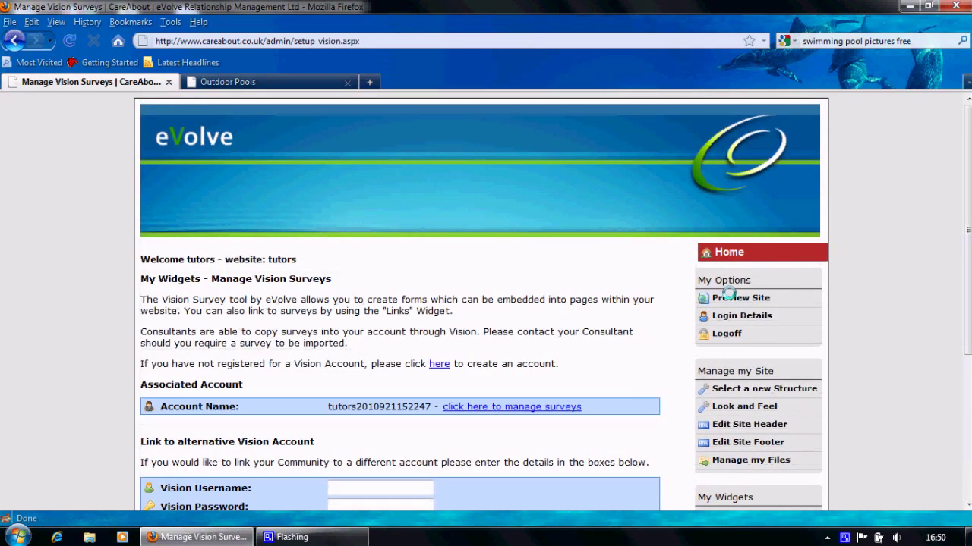
drag(964, 207, 968, 295)
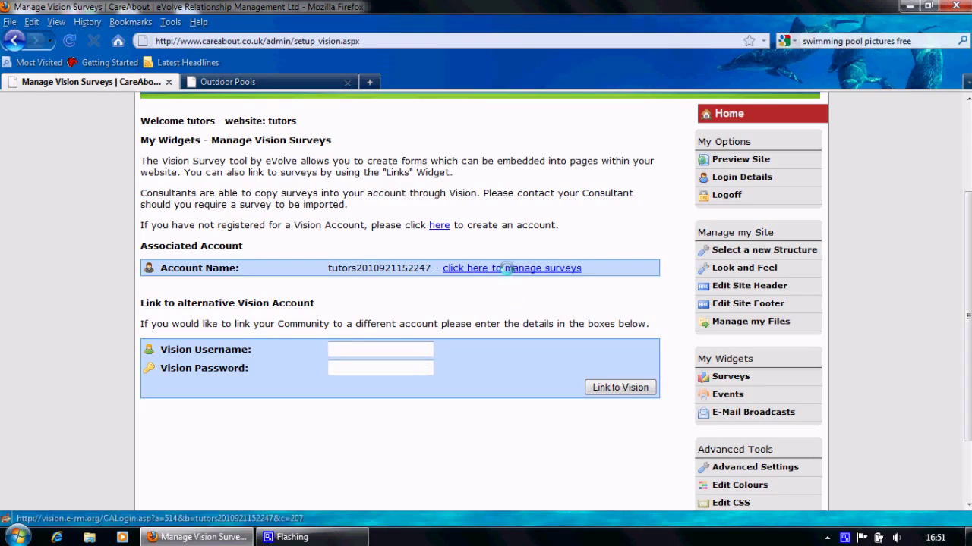
click(507, 267)
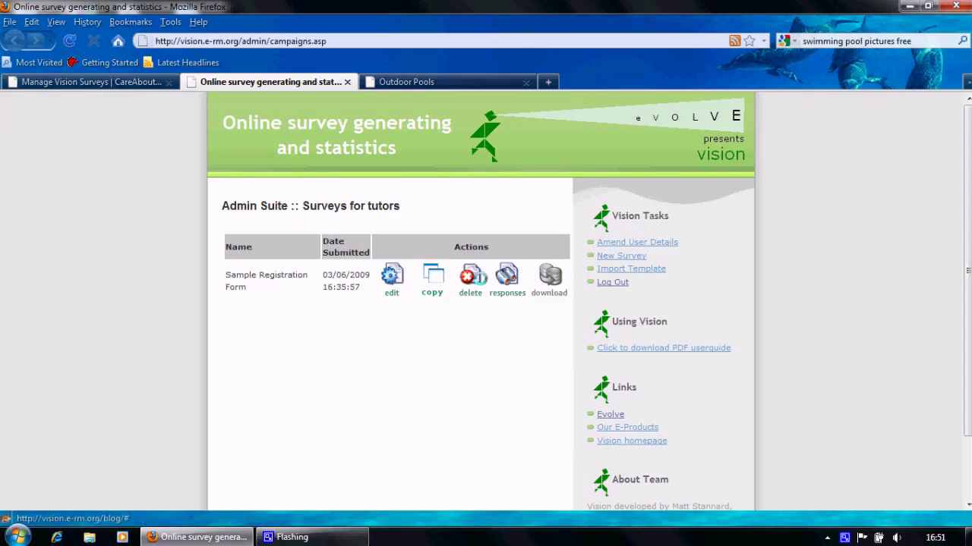
click(391, 275)
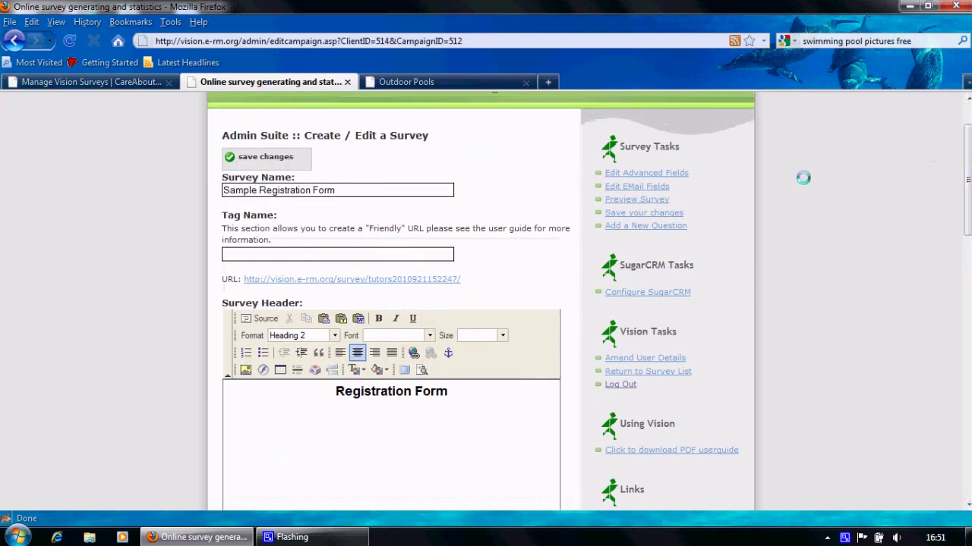
- Delete the question about which products people are interested in at the end of the survey
scroll(776, 178, down, 15)
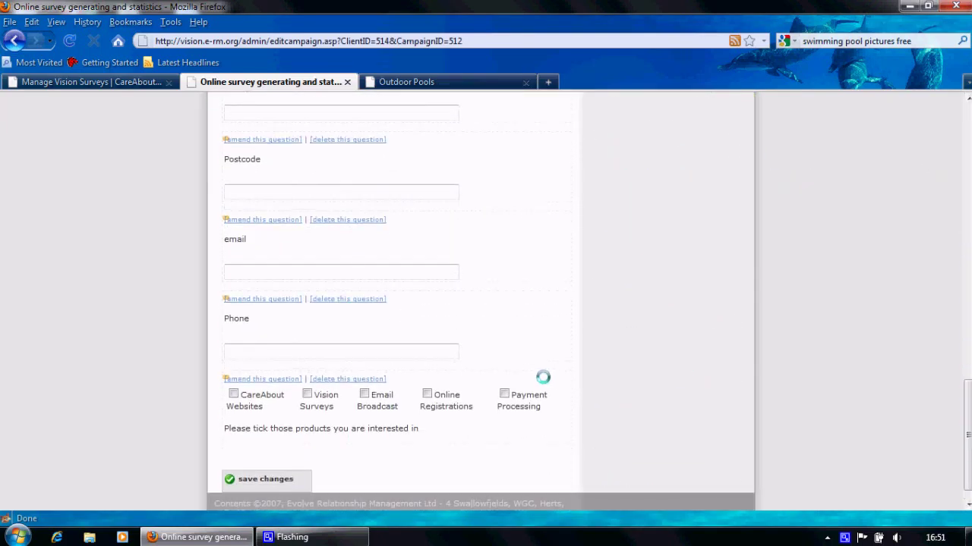
click(331, 380)
click(455, 289)
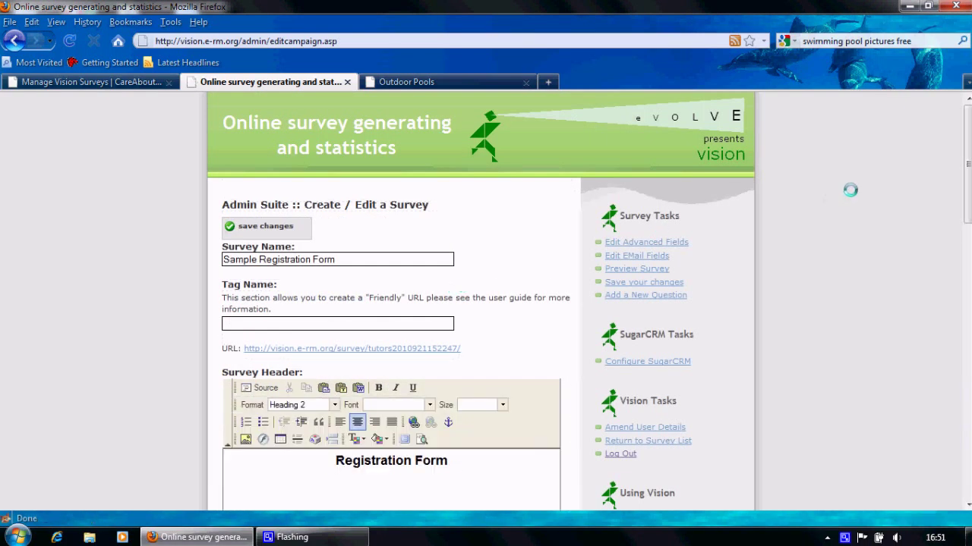
- Add a new survey question labelled Pool Type with the question type Check Box
drag(968, 168, 968, 289)
click(267, 197)
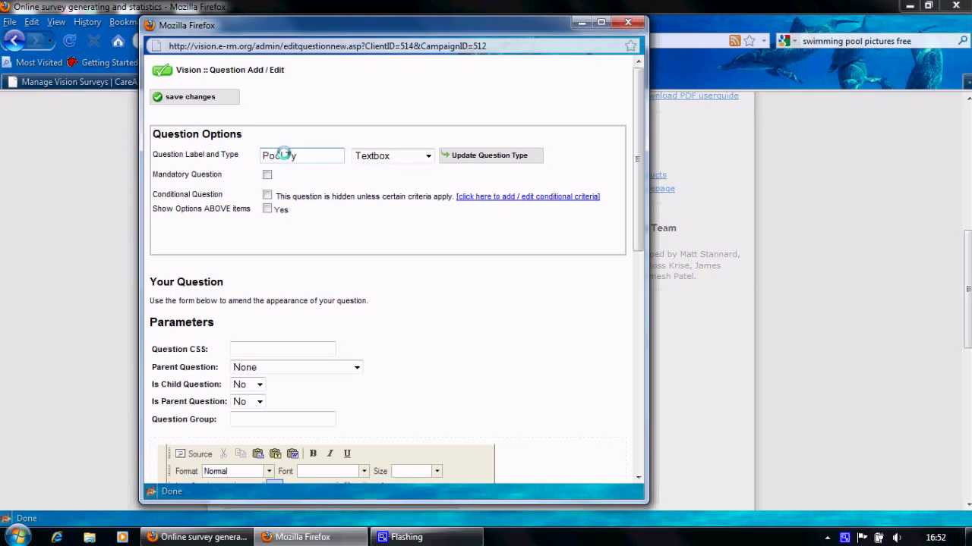
click(283, 154)
text(Pool Type)
click(429, 155)
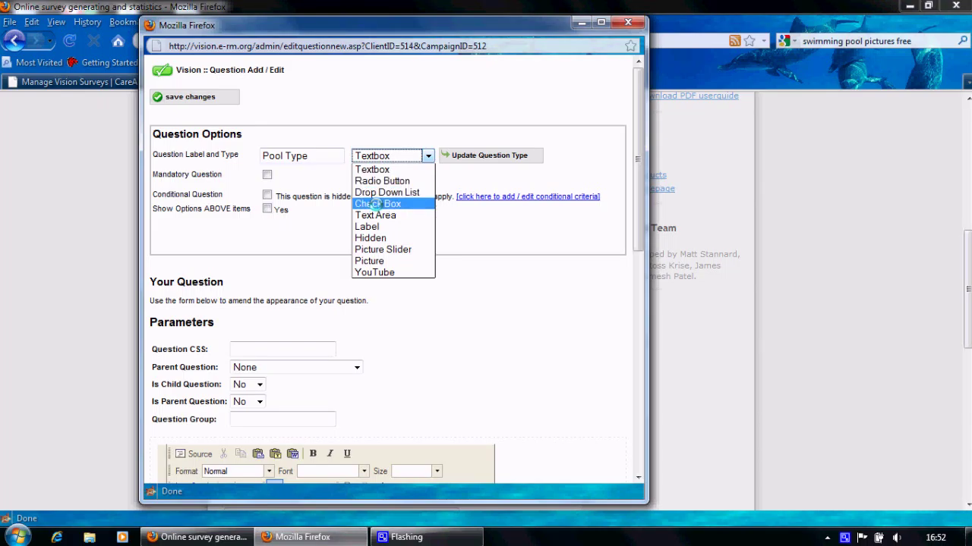
click(375, 204)
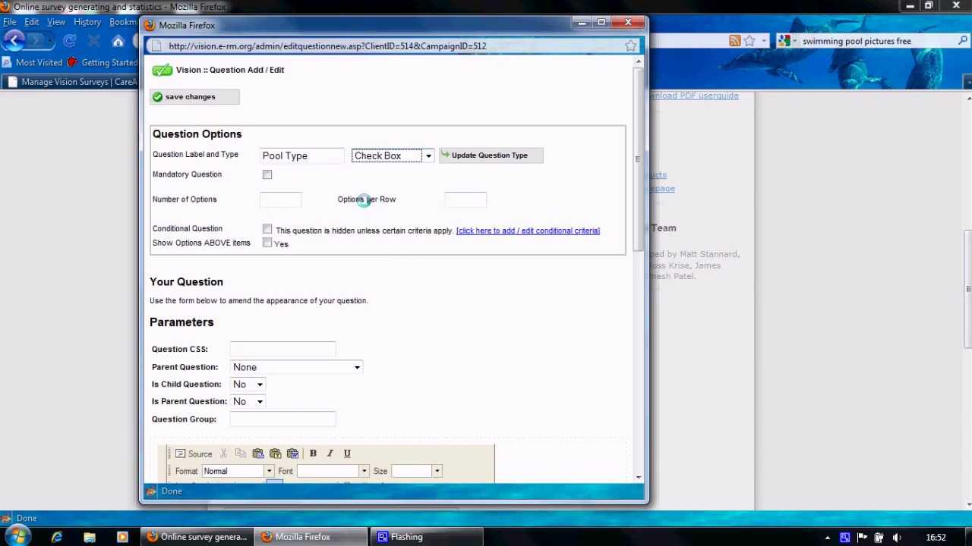
- Make the Pool Type question mandatory with 4 options and 2 options per row
click(266, 175)
click(266, 175)
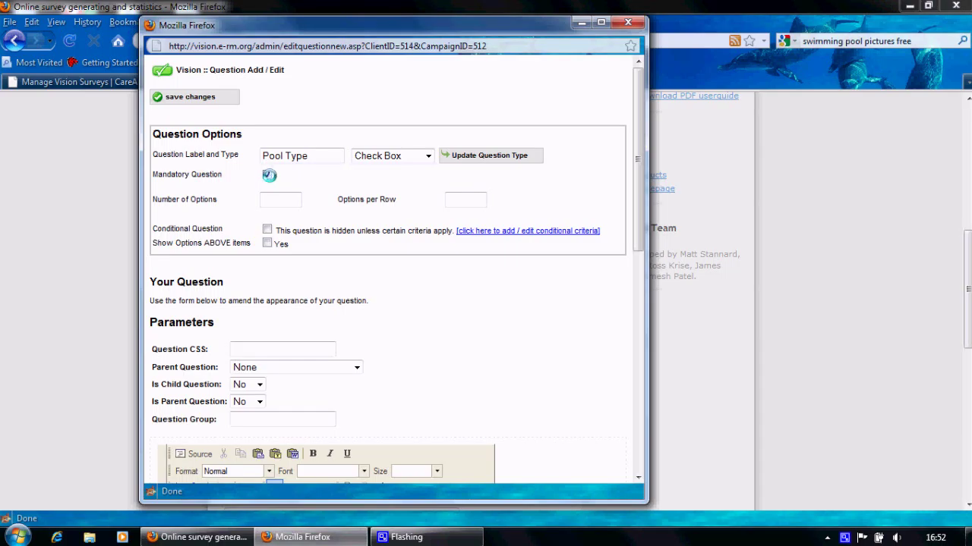
text(4)
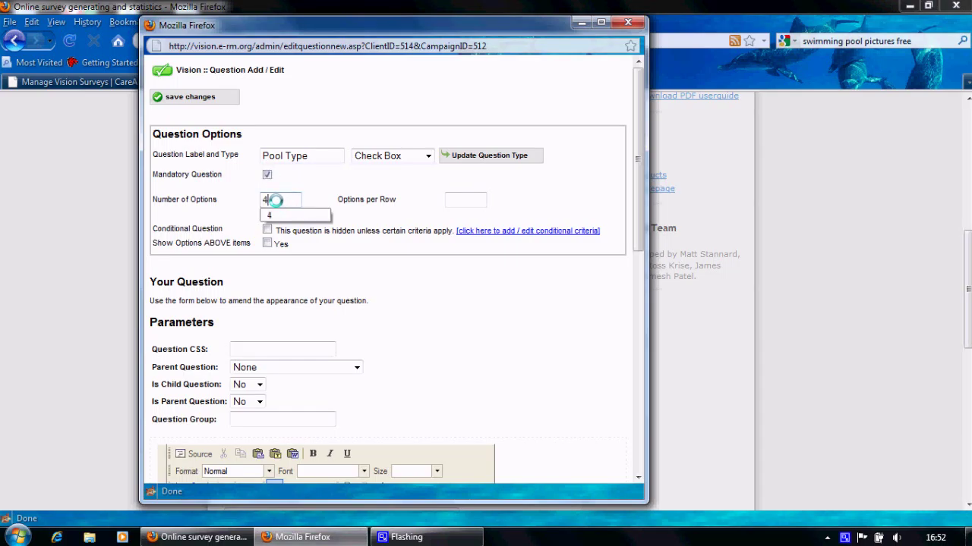
click(460, 198)
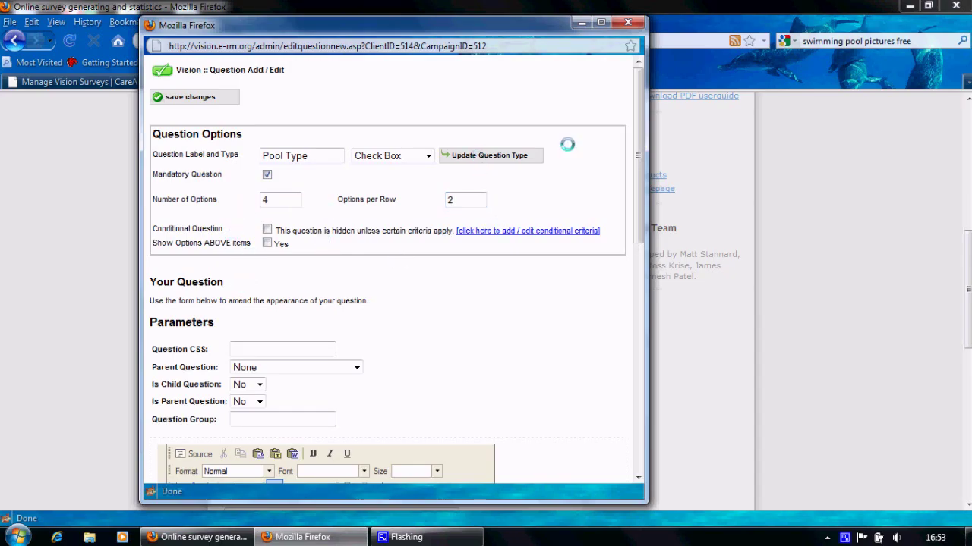
- Write the question text "Please Select the Product Items that could be of interest" above the answer options
drag(636, 193, 631, 352)
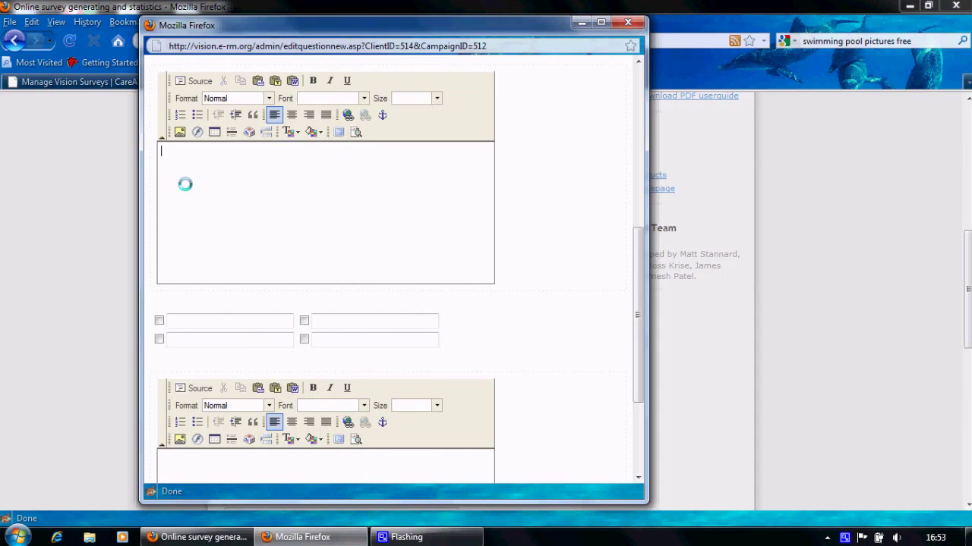
text(ease Selwect the Procuct Items that could be of interest)
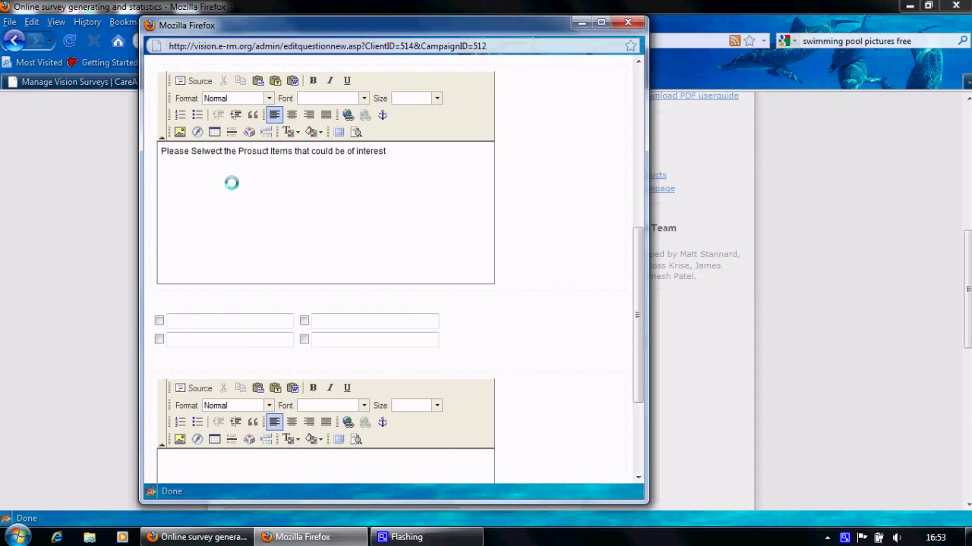
key(BackSpace)
text(d)
click(210, 151)
key(BackSpace)
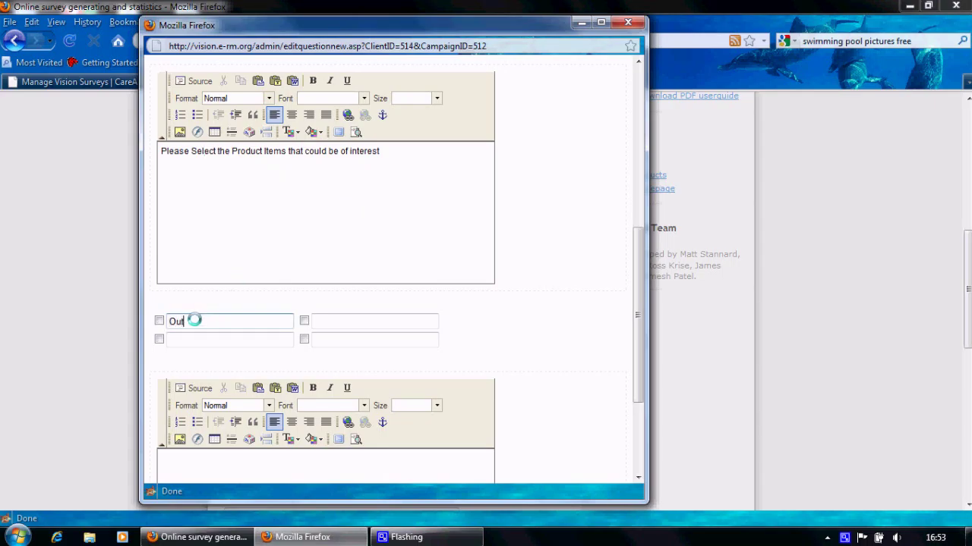
- Name the four options Outdoor Pool, Heated Outdoor, Covered Outdoor and Indoor, save the question and close its window
text(n)
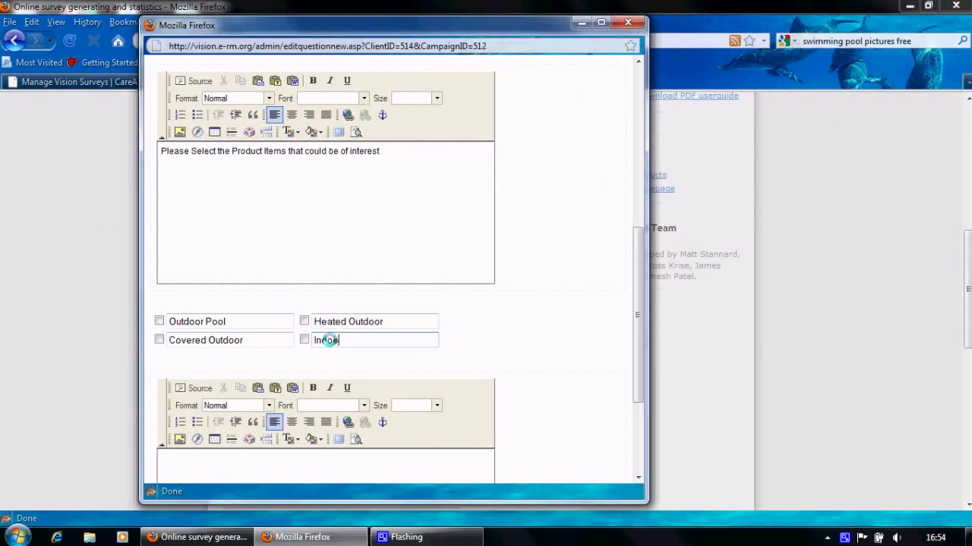
text(door)
drag(639, 378, 642, 461)
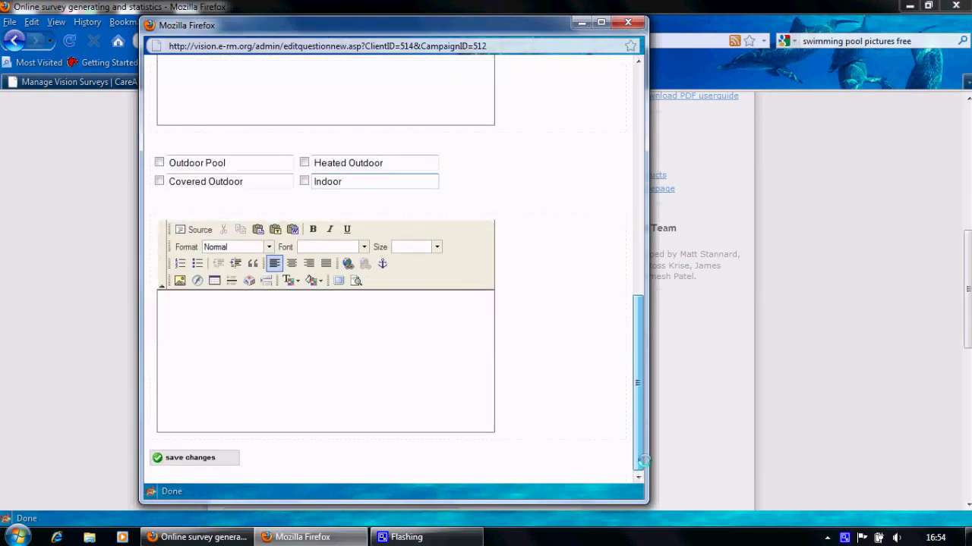
click(178, 457)
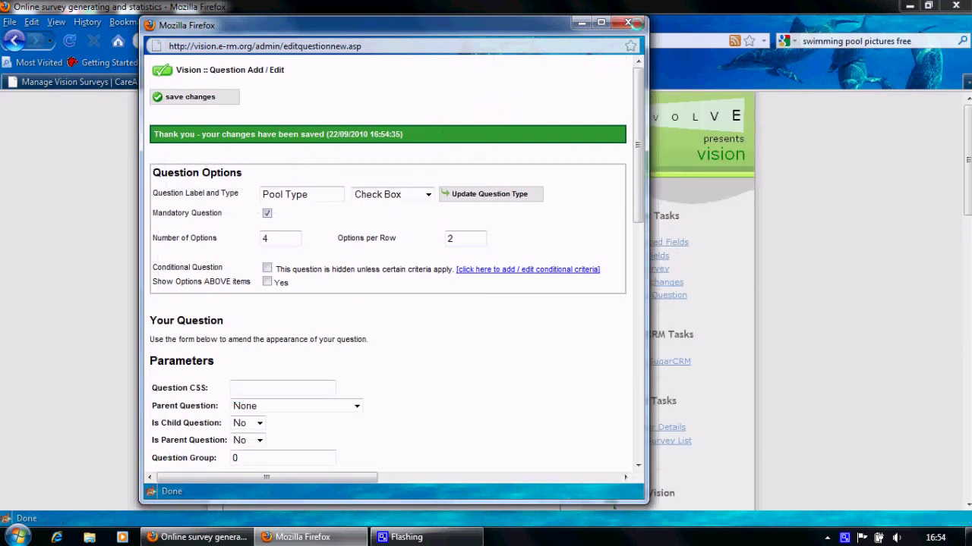
click(627, 22)
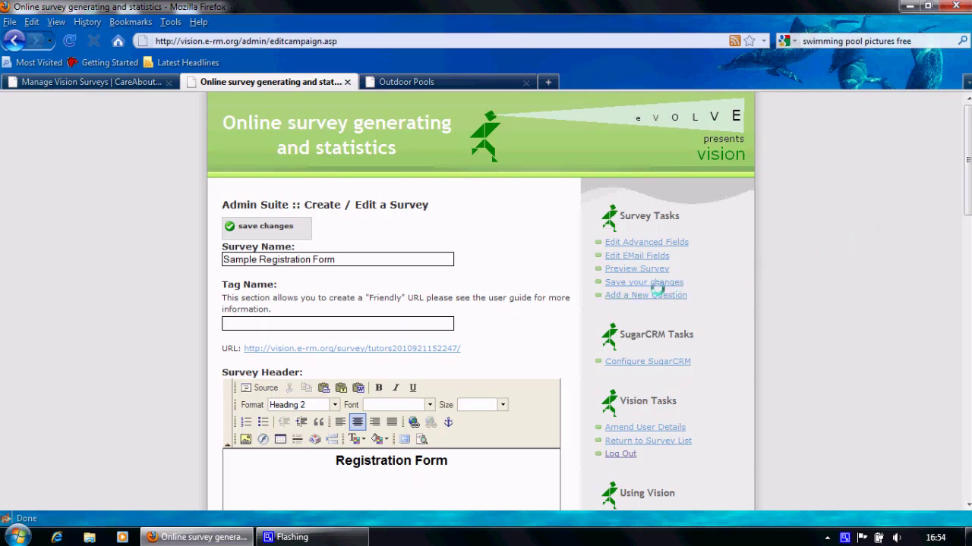
- Preview the registration survey and return to the survey editor
click(630, 267)
drag(966, 258, 967, 121)
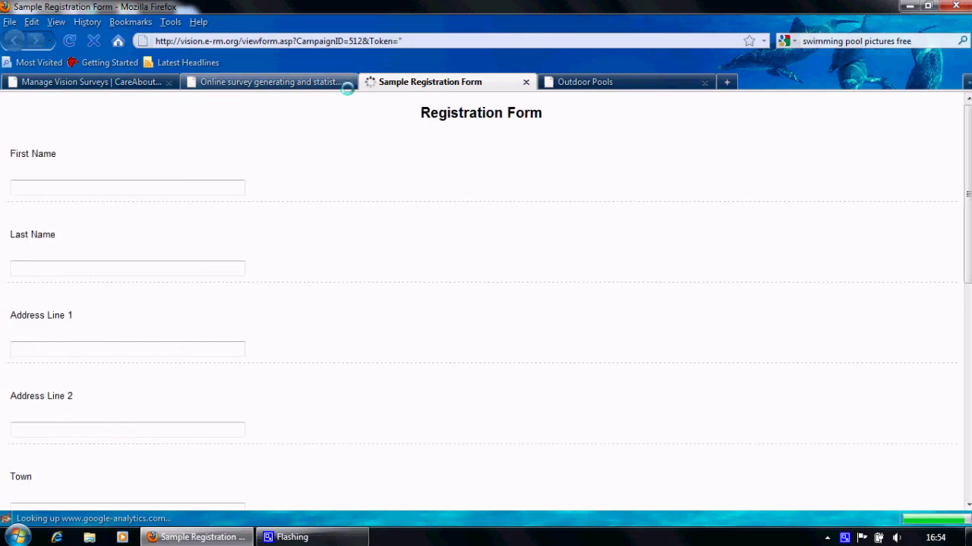
click(294, 79)
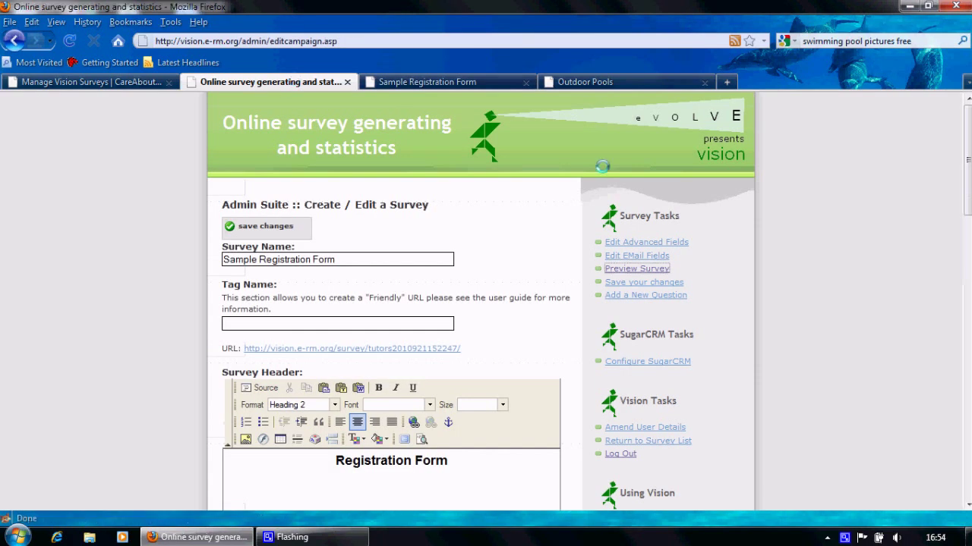
- In the survey's advanced fields, insert the swimming pool picture above the thank-you line of the completion text
click(630, 242)
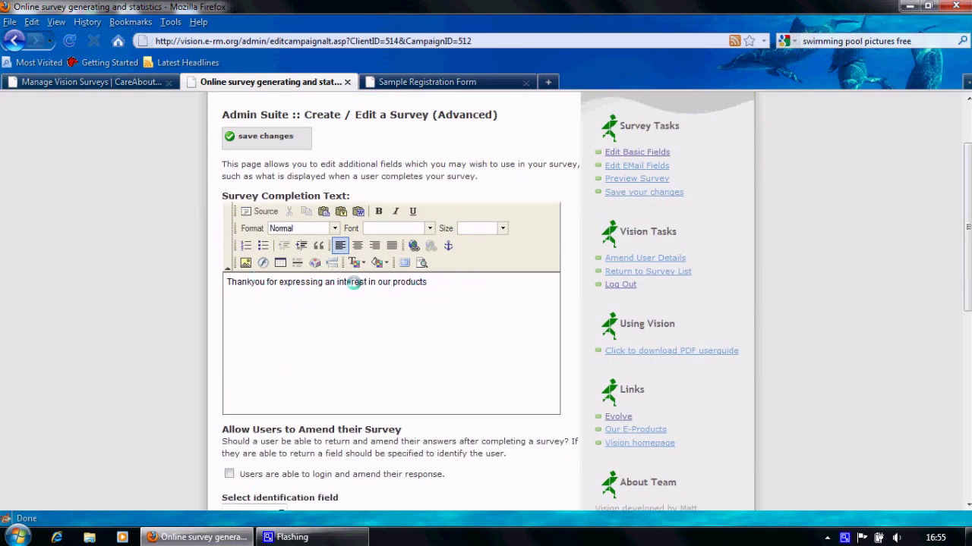
click(227, 281)
key(Return)
key(Return)
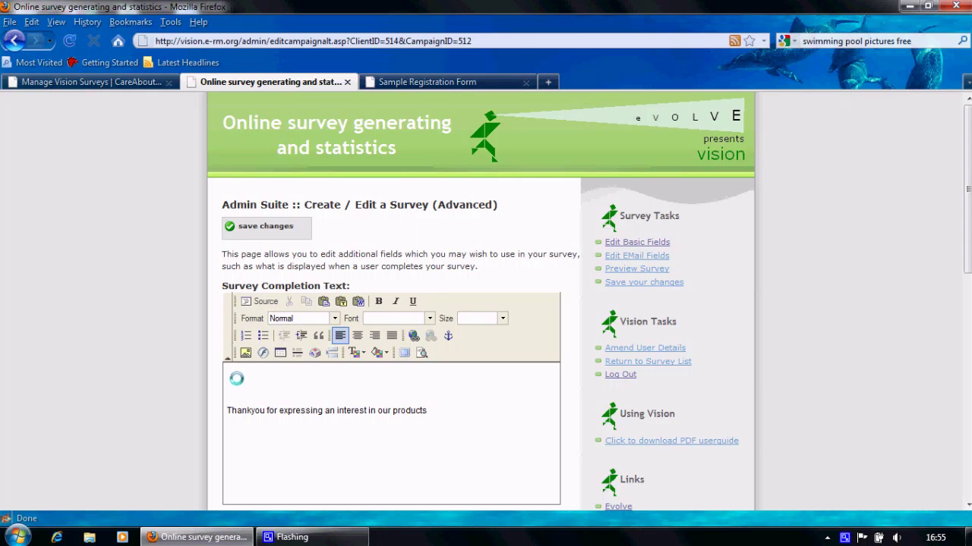
click(244, 353)
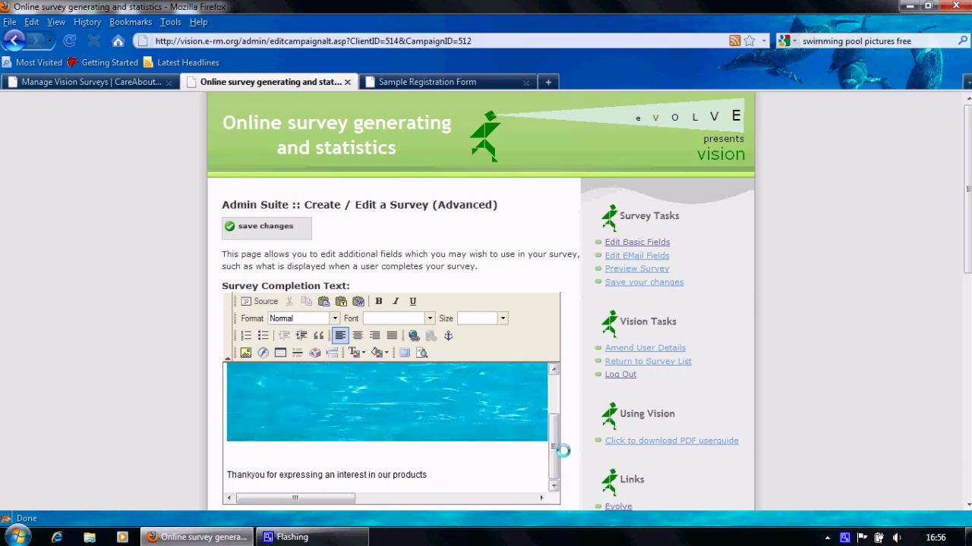
- Shrink the pool picture in the completion text until it fits within the editor's width, and save the changes
drag(339, 498, 560, 488)
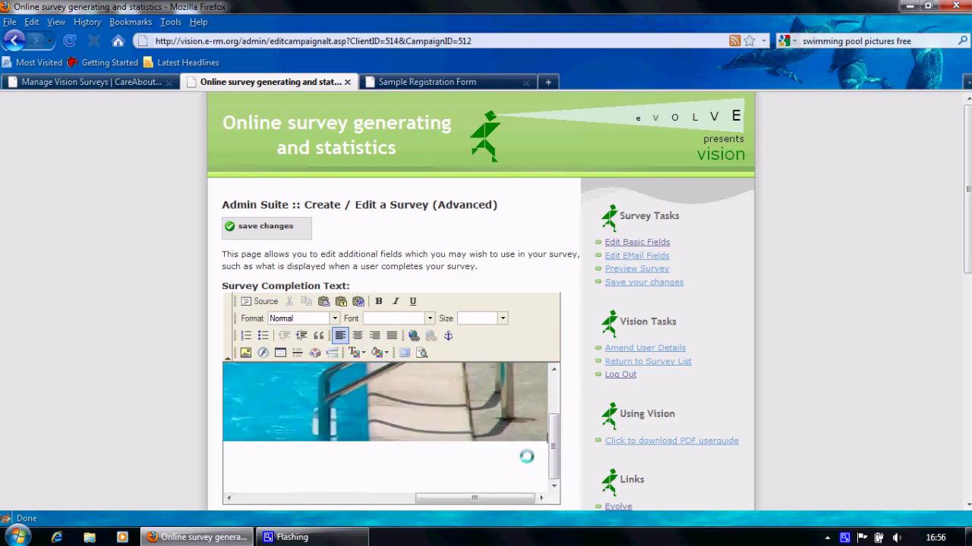
click(538, 435)
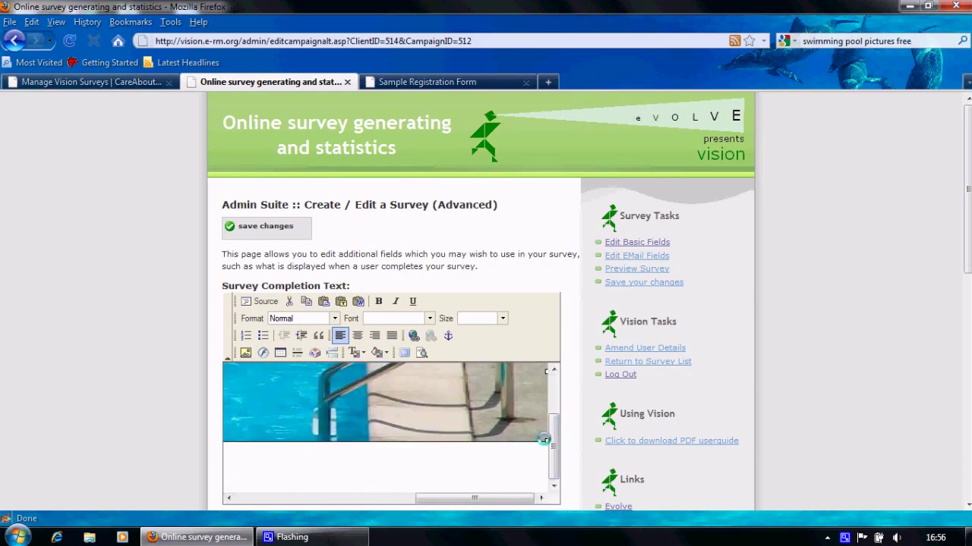
drag(510, 415, 467, 400)
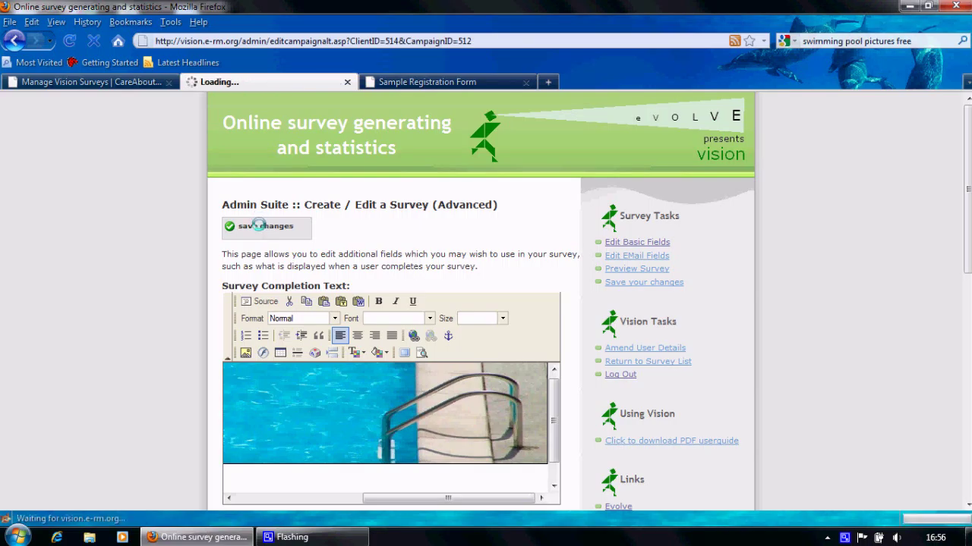
drag(968, 198, 969, 239)
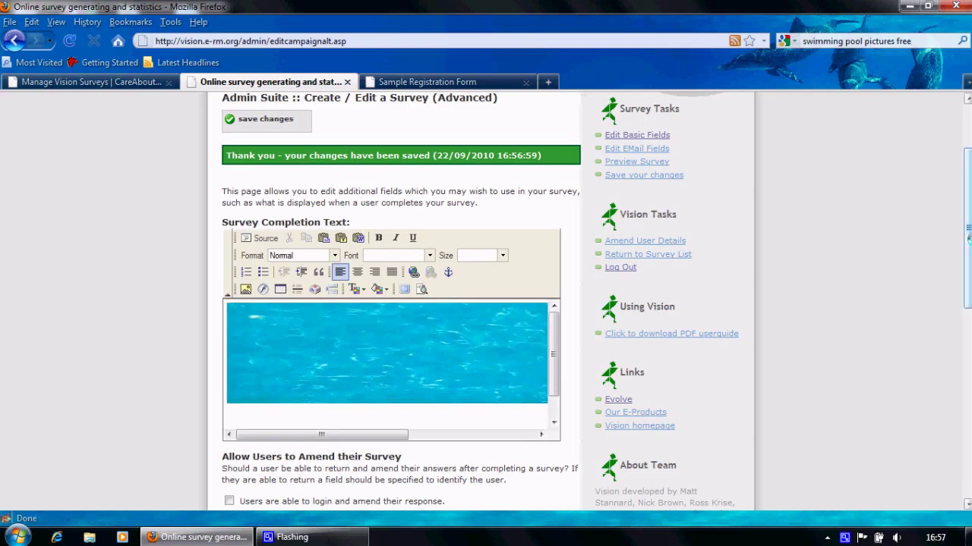
click(465, 381)
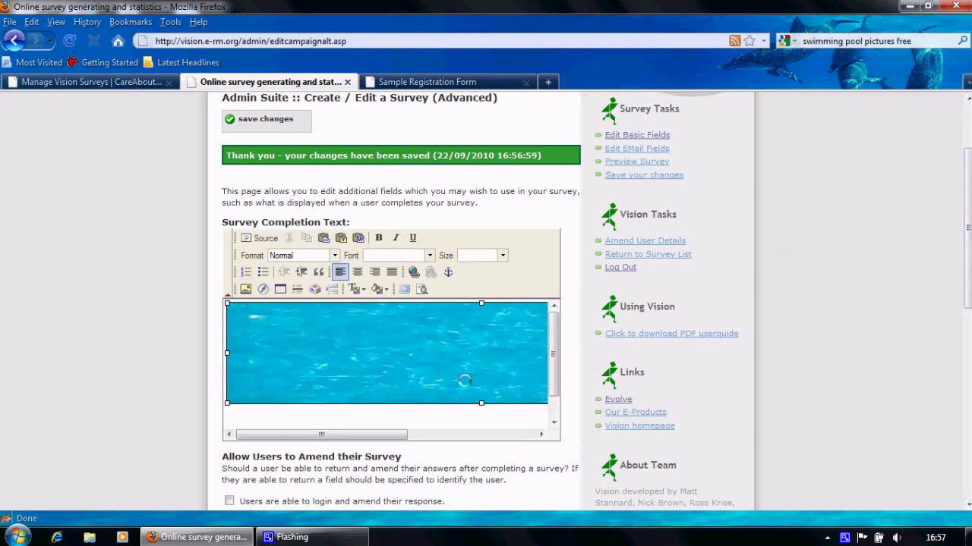
drag(226, 403, 383, 345)
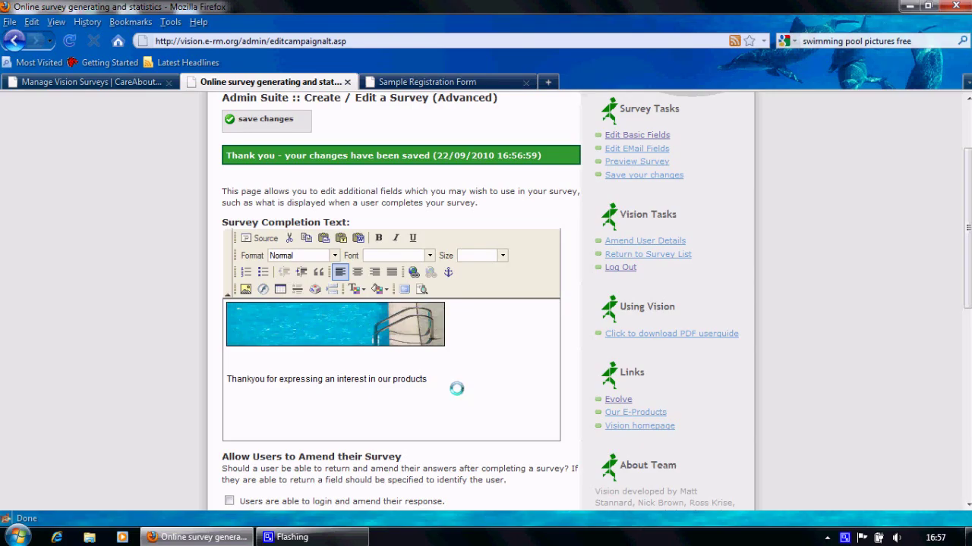
click(265, 119)
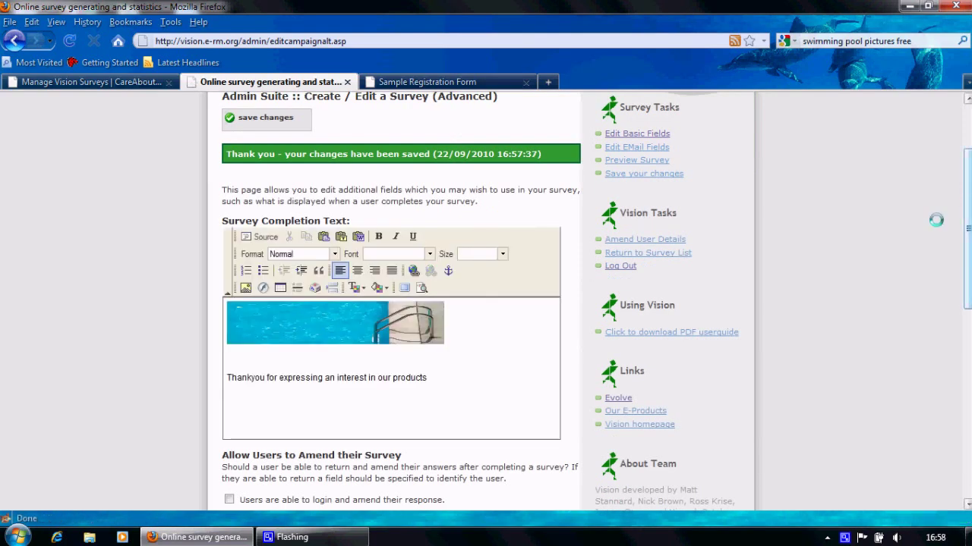
- Enlarge the pool picture in the survey completion text until it nearly fills the editor's width
click(372, 327)
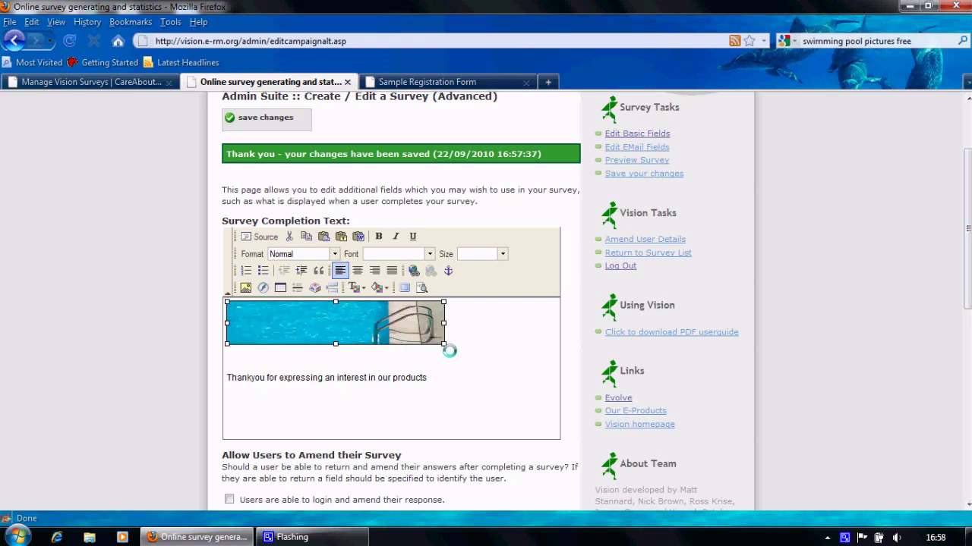
drag(444, 343, 552, 400)
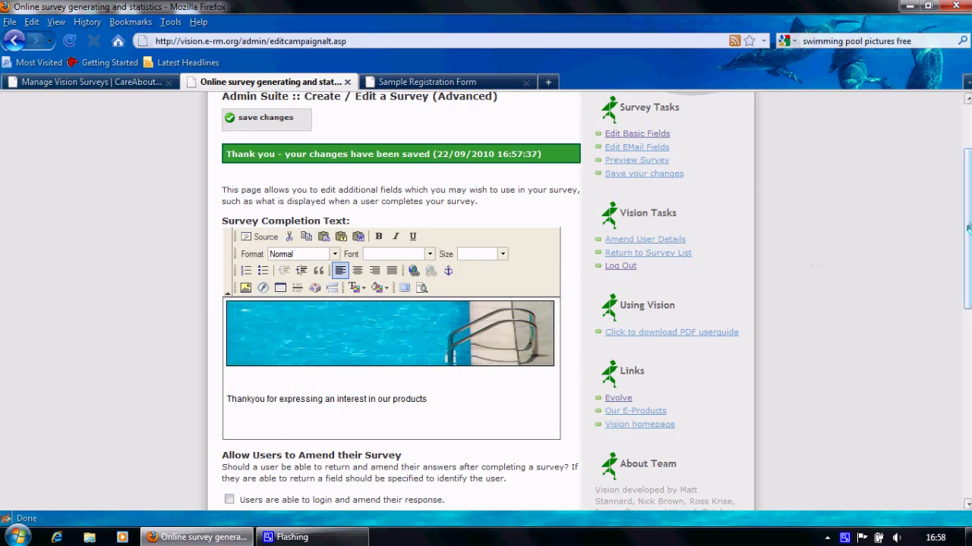
- Apply the Blue design as the survey styling, leave the identification field blank, and save the changes
scroll(966, 271, down, 1)
scroll(967, 272, down, 5)
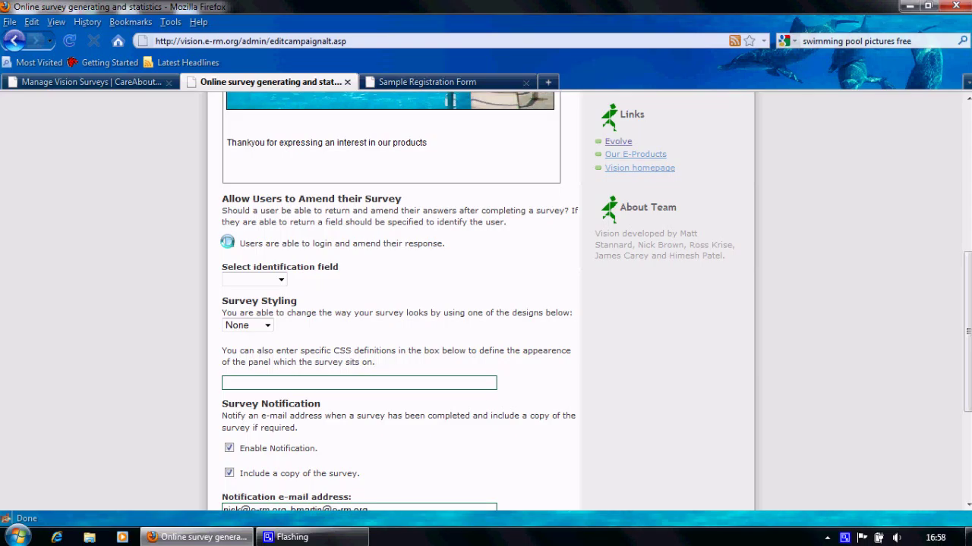
click(279, 279)
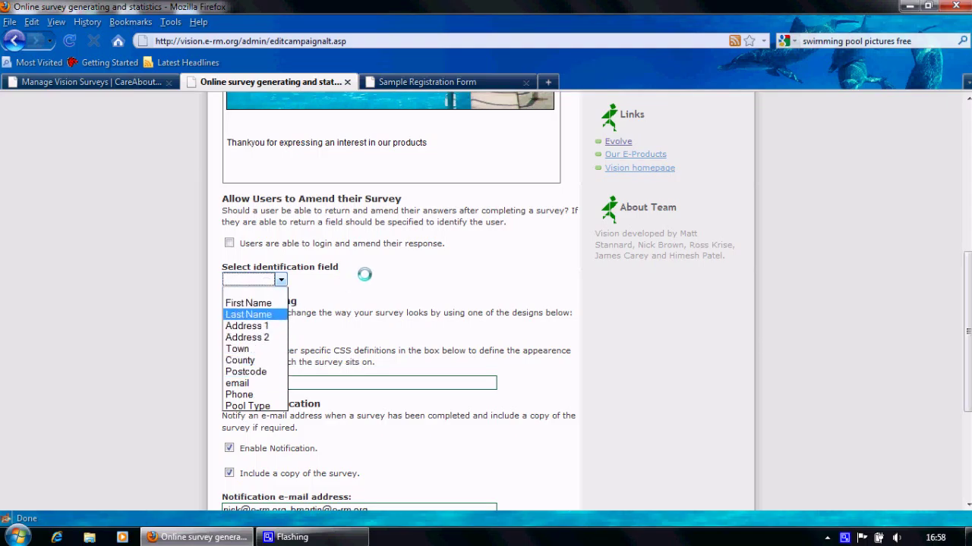
click(390, 271)
click(267, 325)
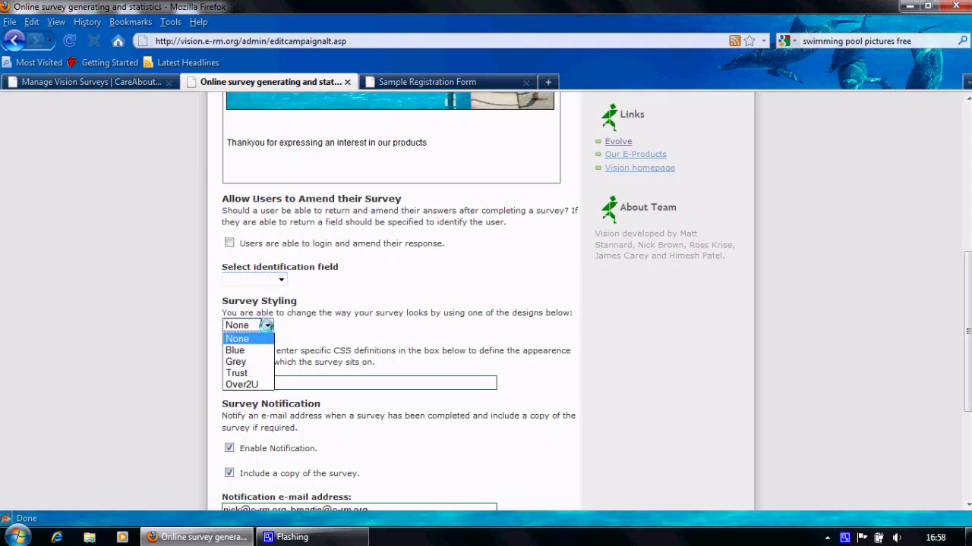
click(236, 351)
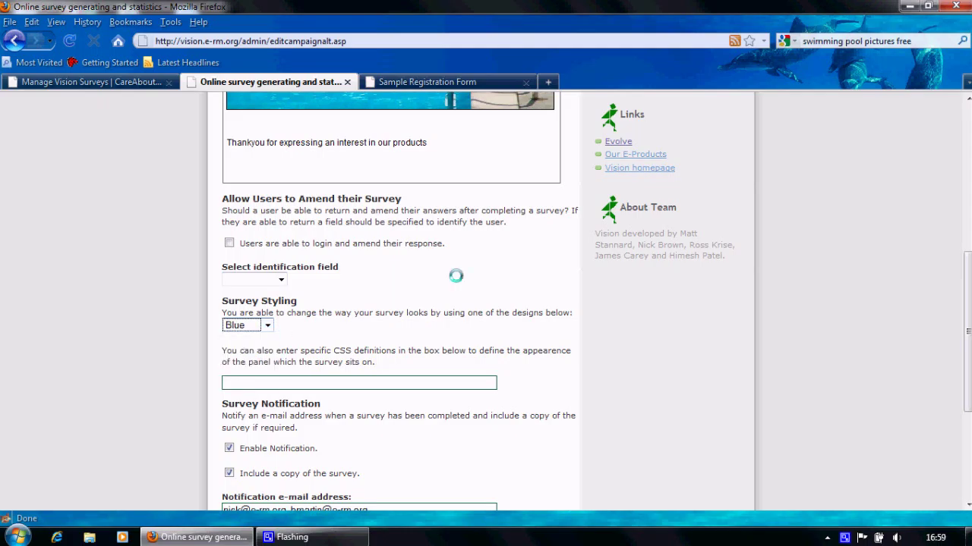
drag(966, 262, 968, 331)
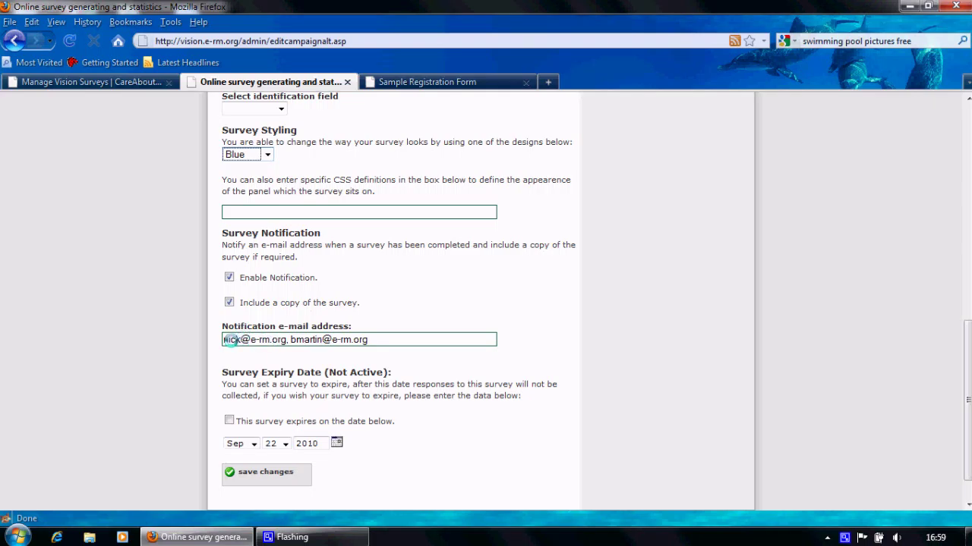
drag(236, 340, 220, 338)
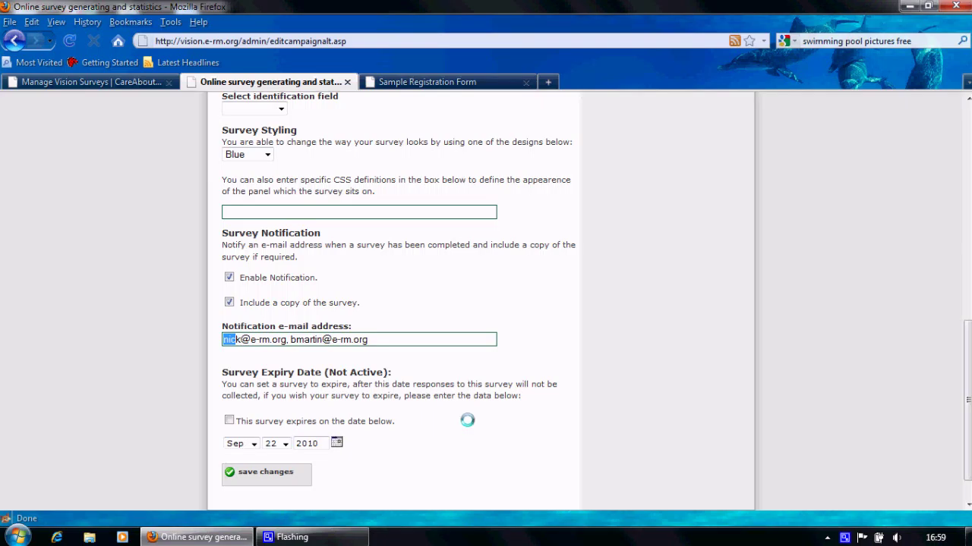
click(264, 472)
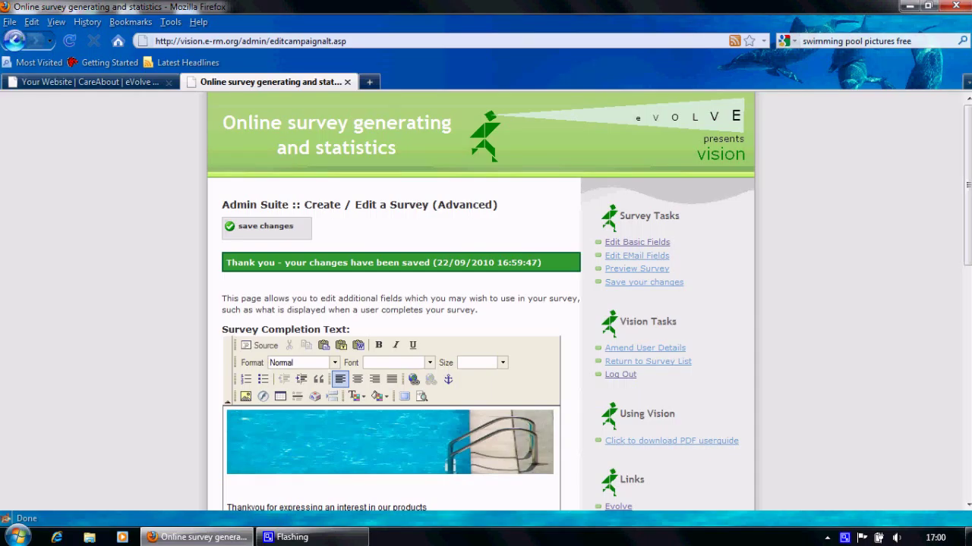
- Leave the survey editor, preview the website and examine the whole registration form on its Outdoor Pools page
click(346, 81)
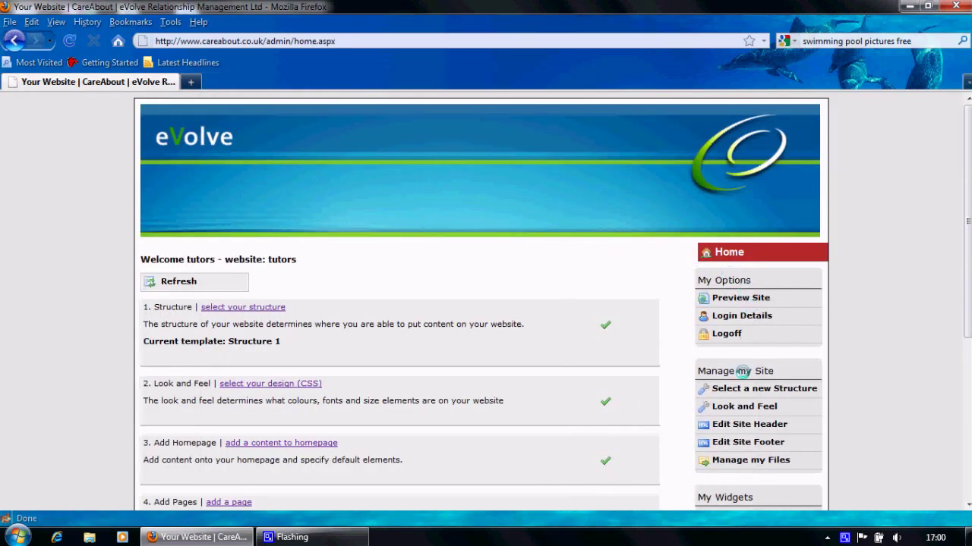
click(738, 297)
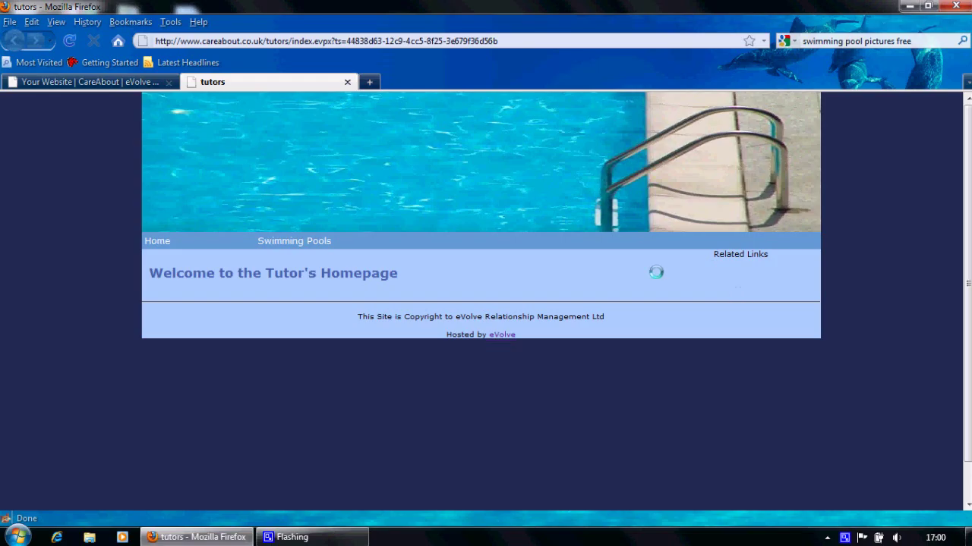
mouse_move(340, 243)
click(308, 258)
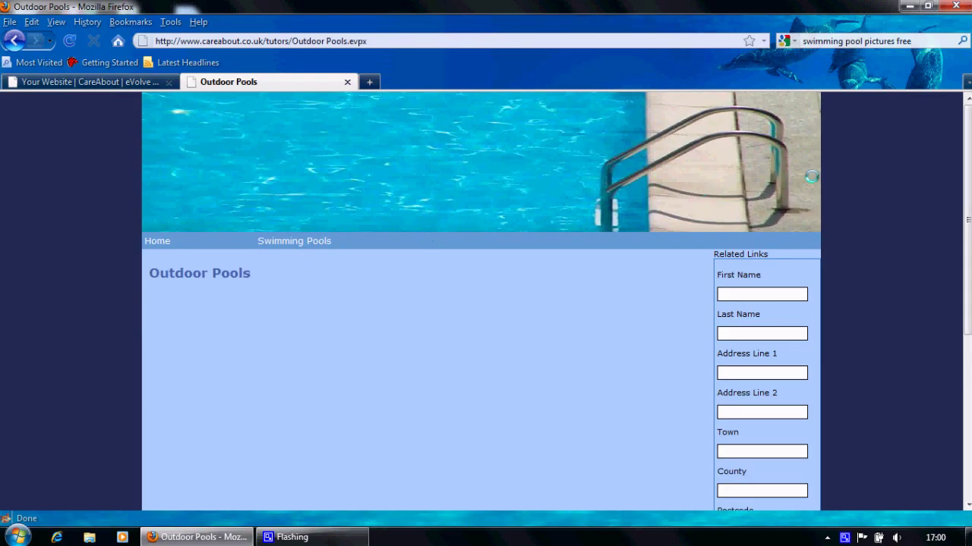
scroll(307, 260, down, 5)
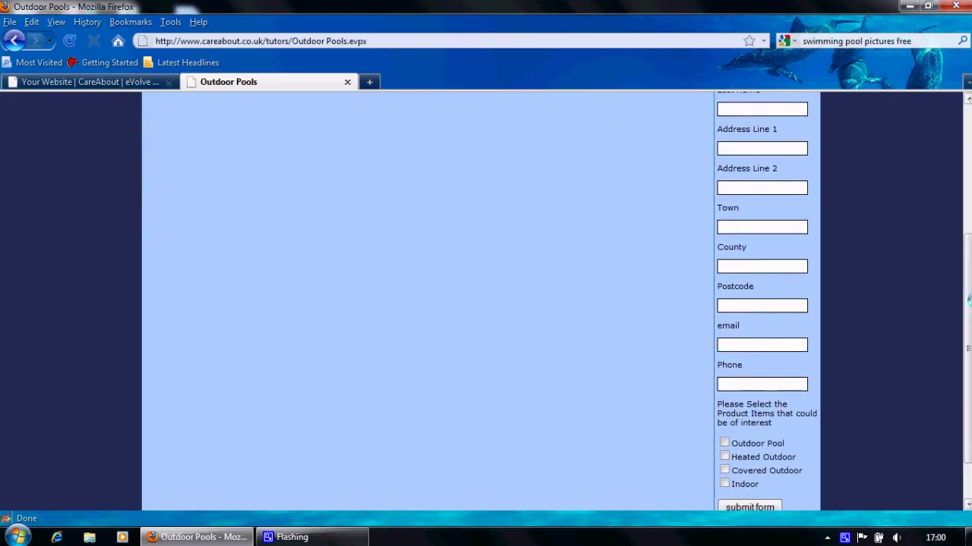
scroll(968, 300, down, 2)
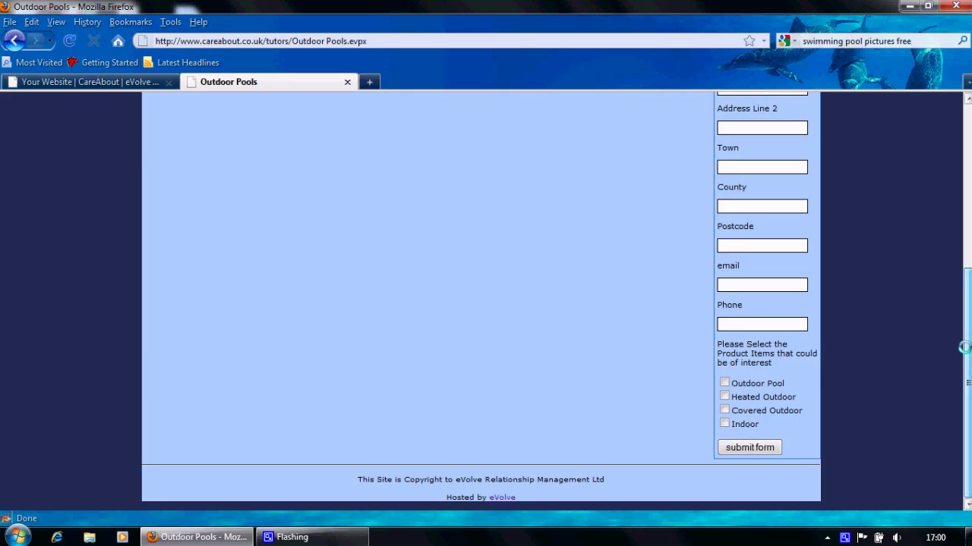
drag(964, 347, 964, 186)
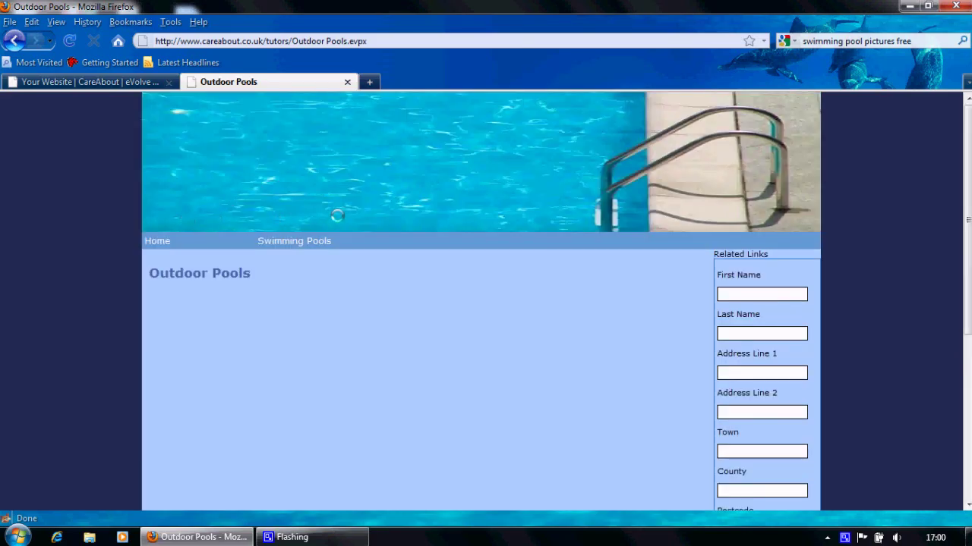